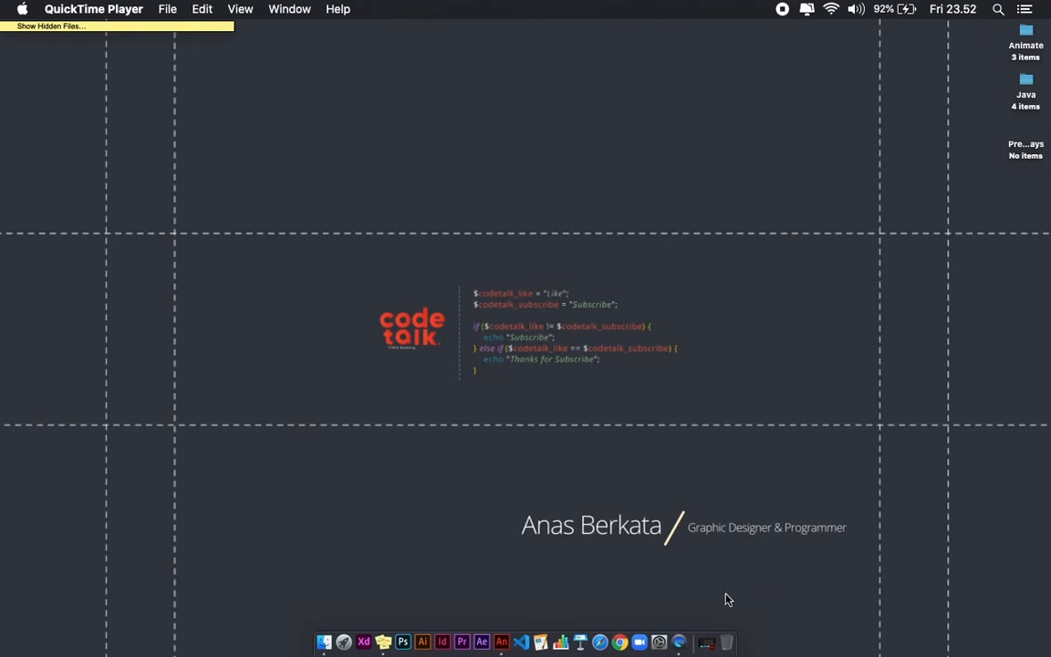
Launch Animate and create a new AIR for Android document at 480 × 800 pixels
left_click(708, 643)
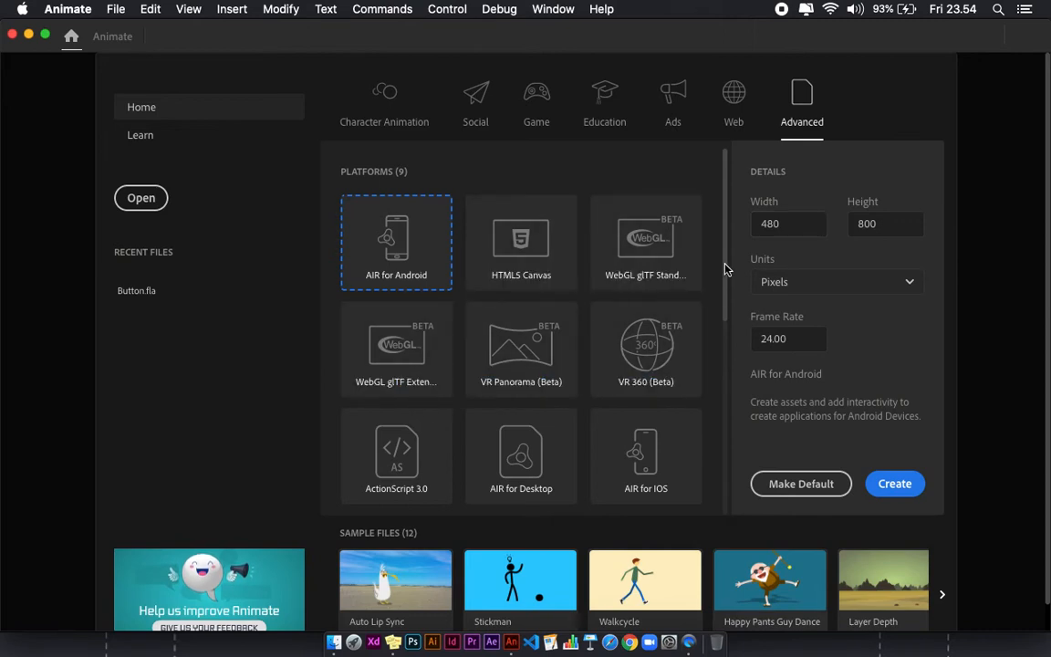
left_click(878, 490)
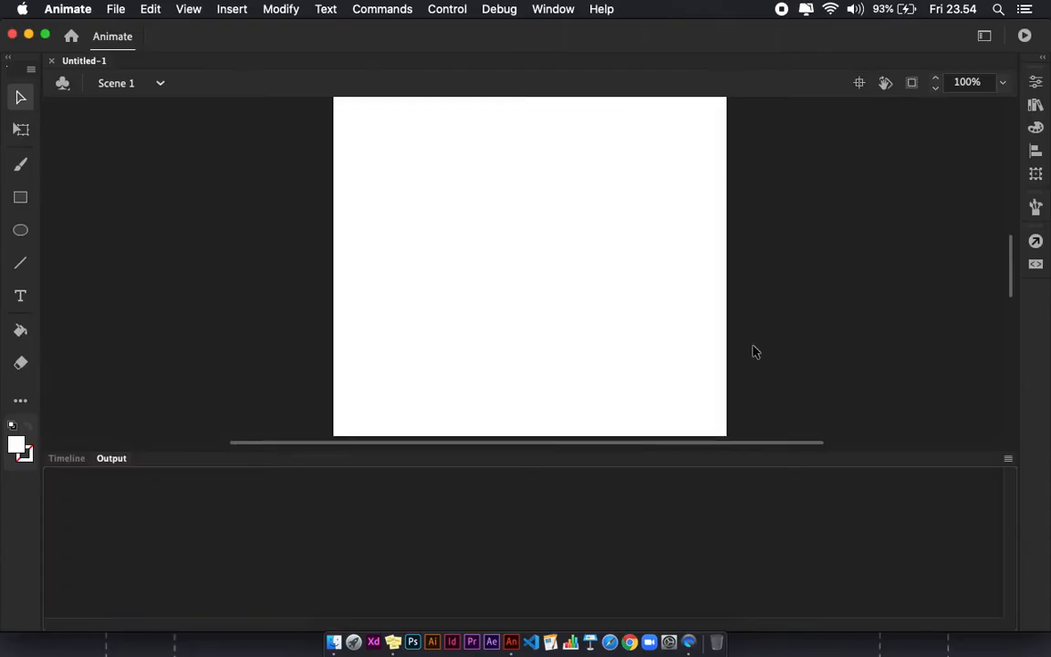
Switch the bottom panel from Output to the Timeline
left_click(65, 459)
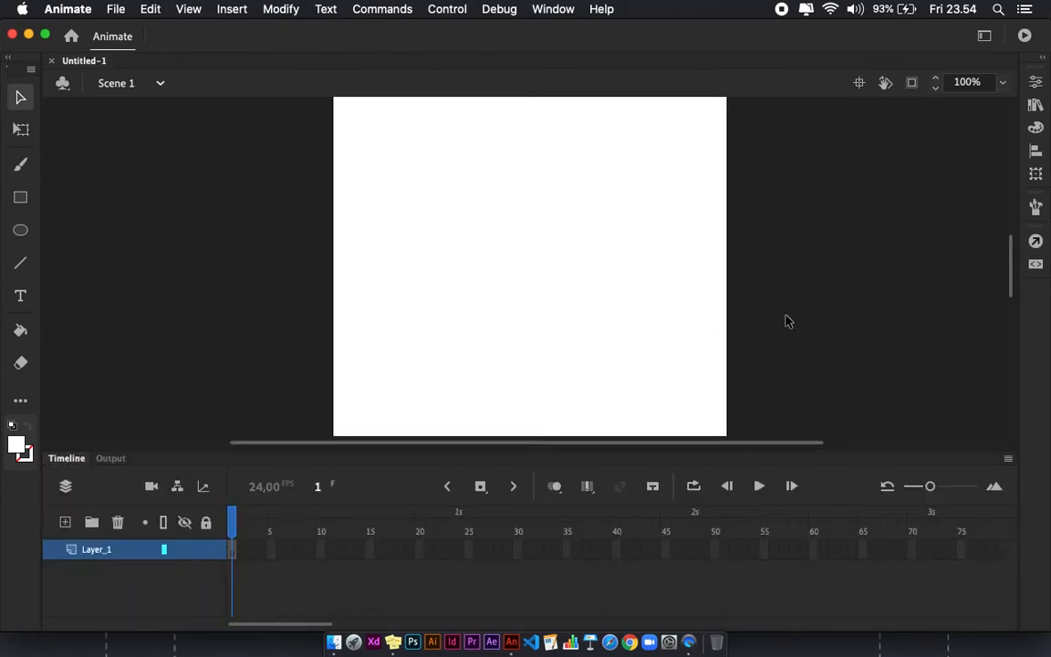
key("super+minus")
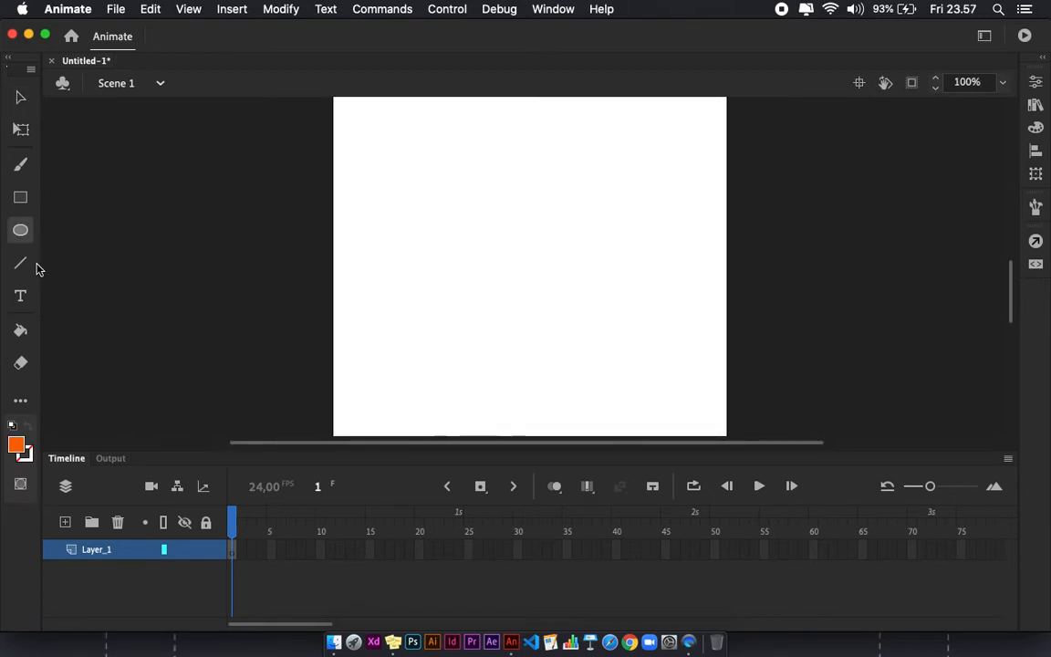
Draw a large orange circle with the Oval tool near the centre of the stage
left_click(16, 445)
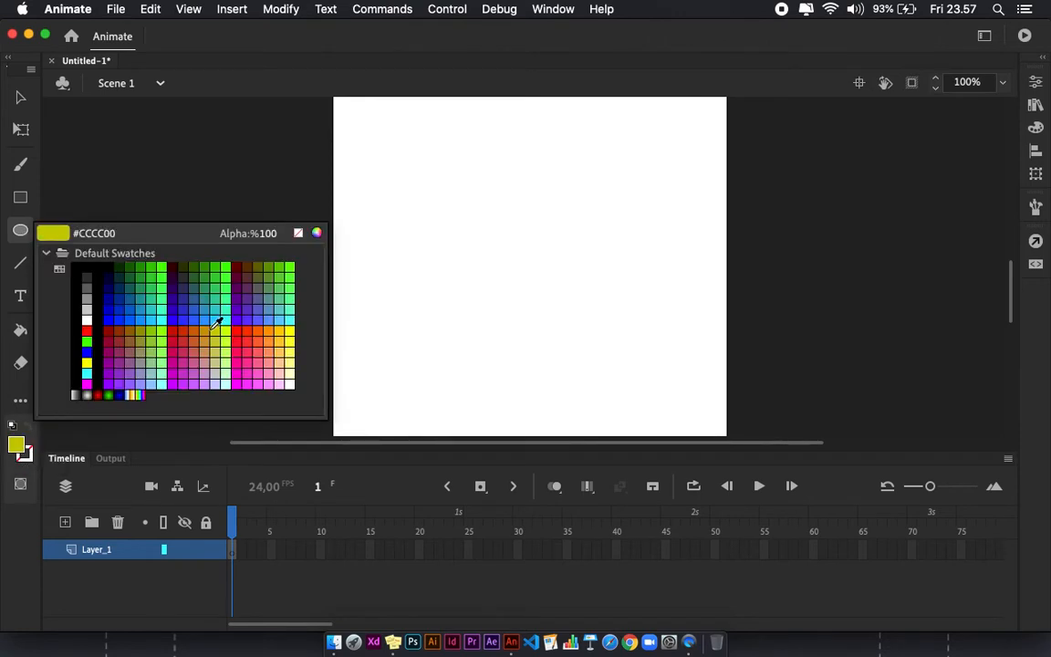
key("Escape")
left_click_drag(444, 177, 615, 359)
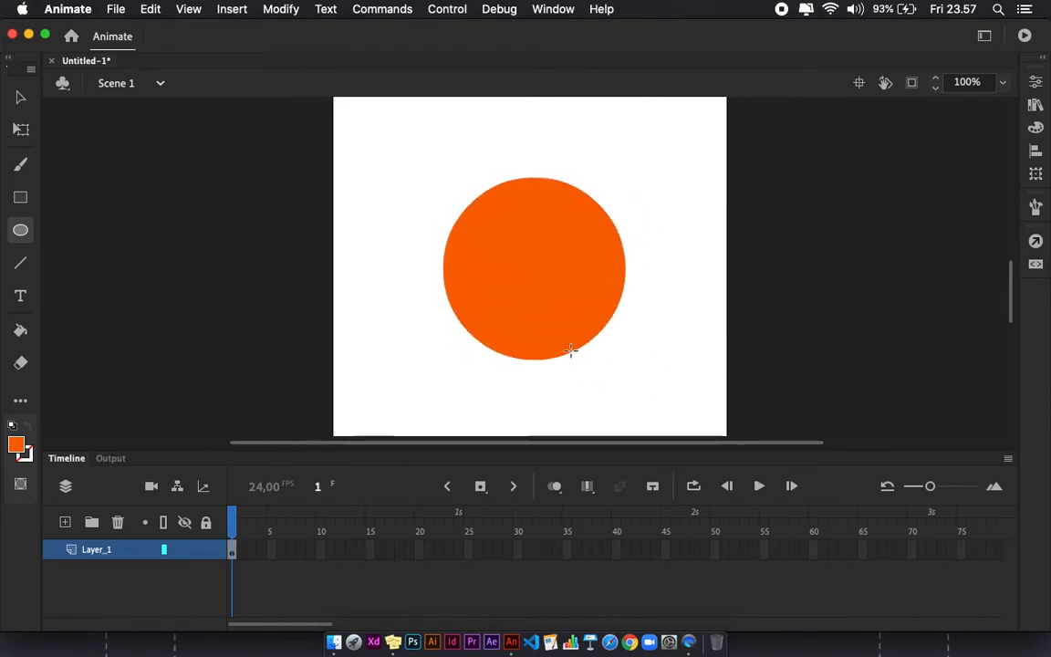
Add a text box over the circle containing the word KLIK
key("v")
left_click(567, 352)
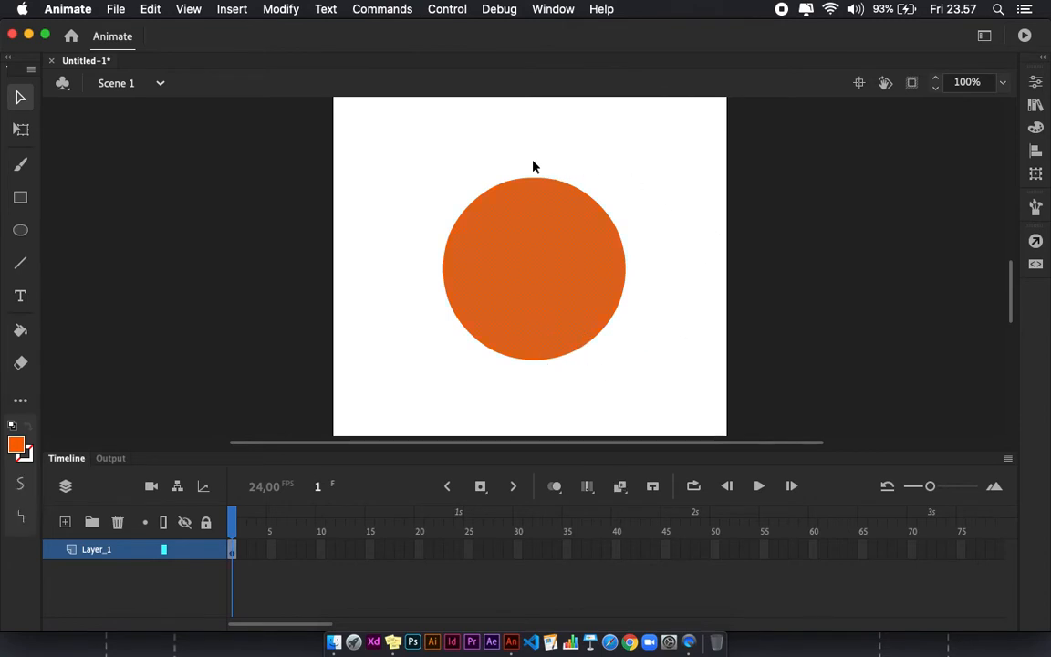
left_click(644, 243)
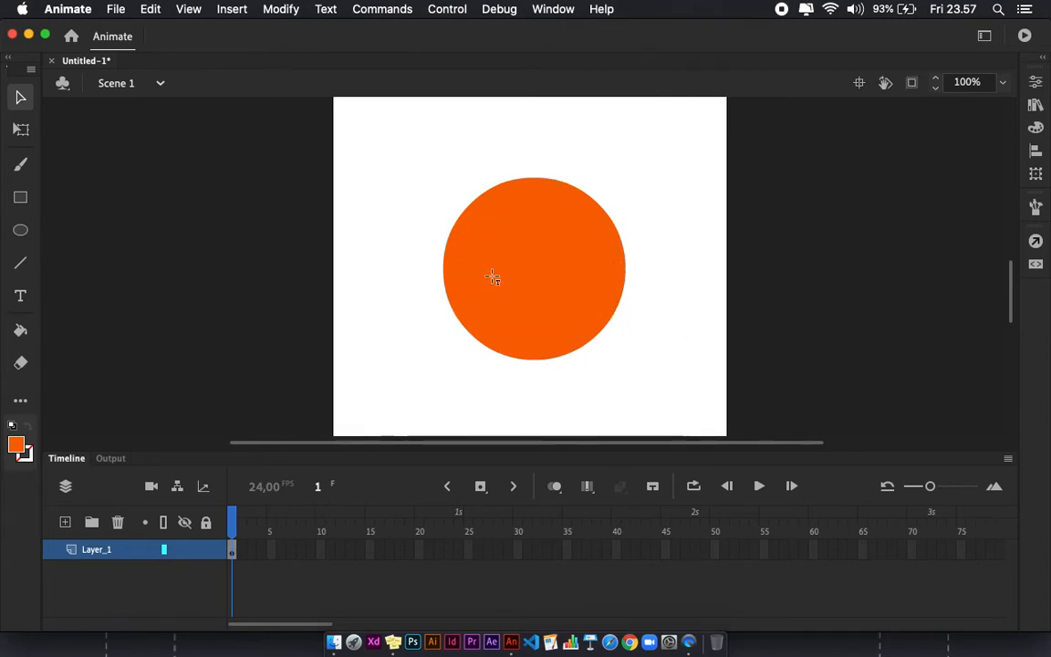
key("t")
left_click_drag(479, 202, 629, 317)
type("KLIK")
Select all the KLIK text and set its fill colour to white
key("super+a")
left_click(17, 446)
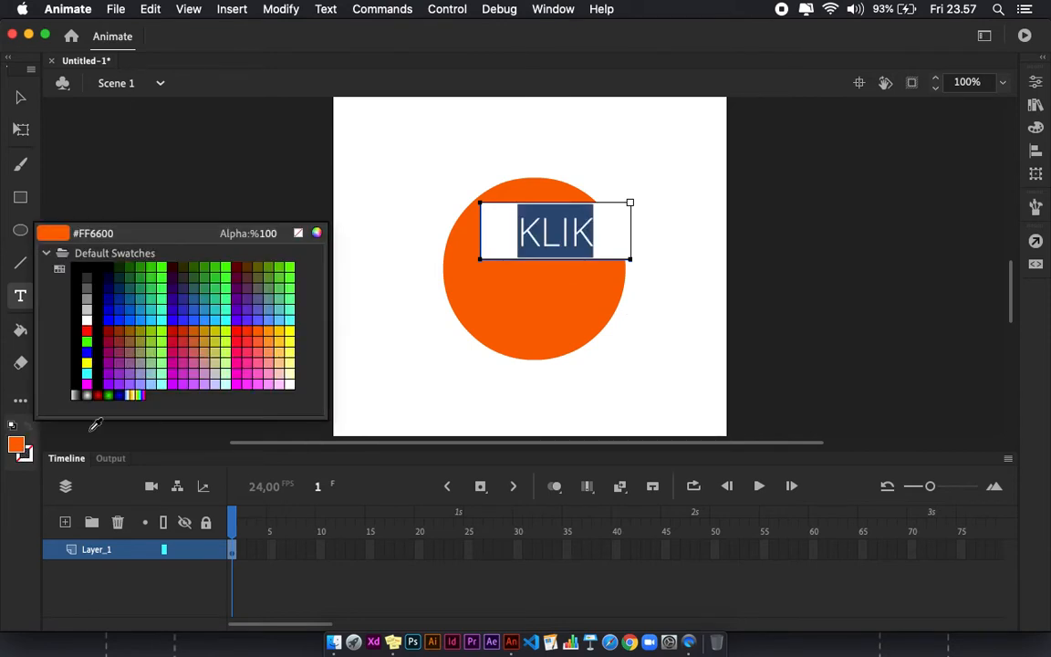
left_click(88, 319)
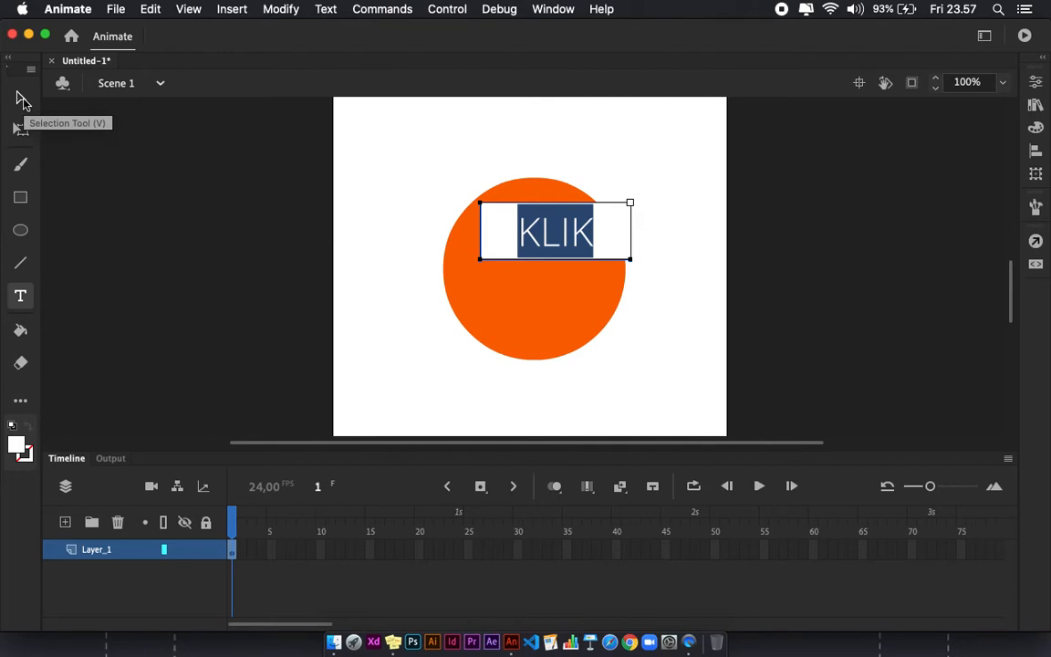
Move the KLIK text box to the centre of the circle
left_click(22, 98)
left_click(569, 238)
left_click_drag(569, 238, 549, 276)
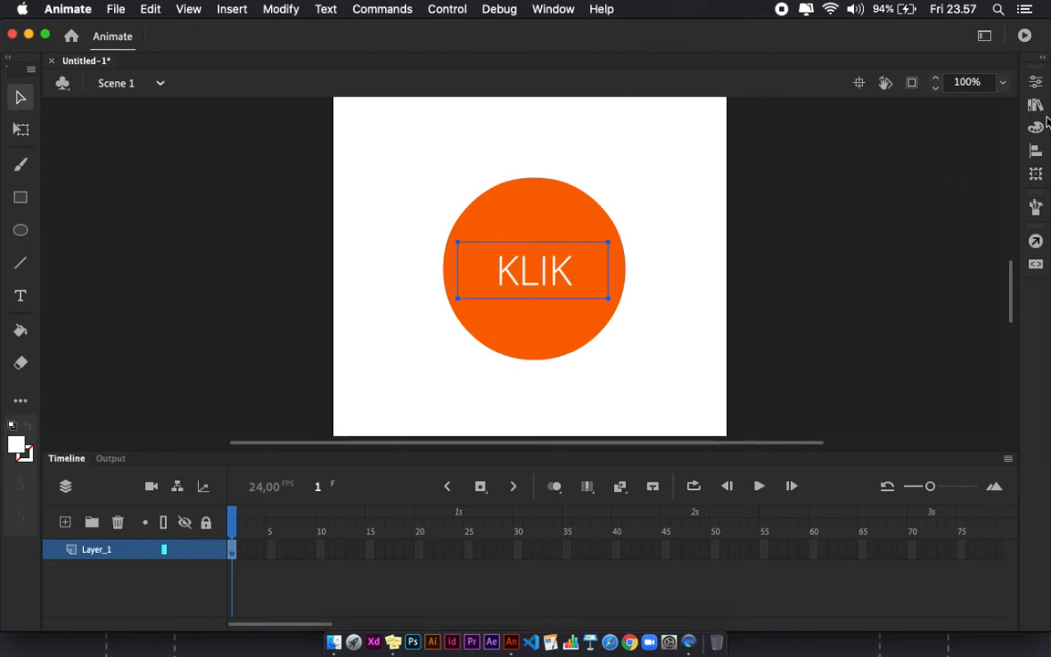
Change the KLIK text's font to Viga in the text properties
left_click(1036, 83)
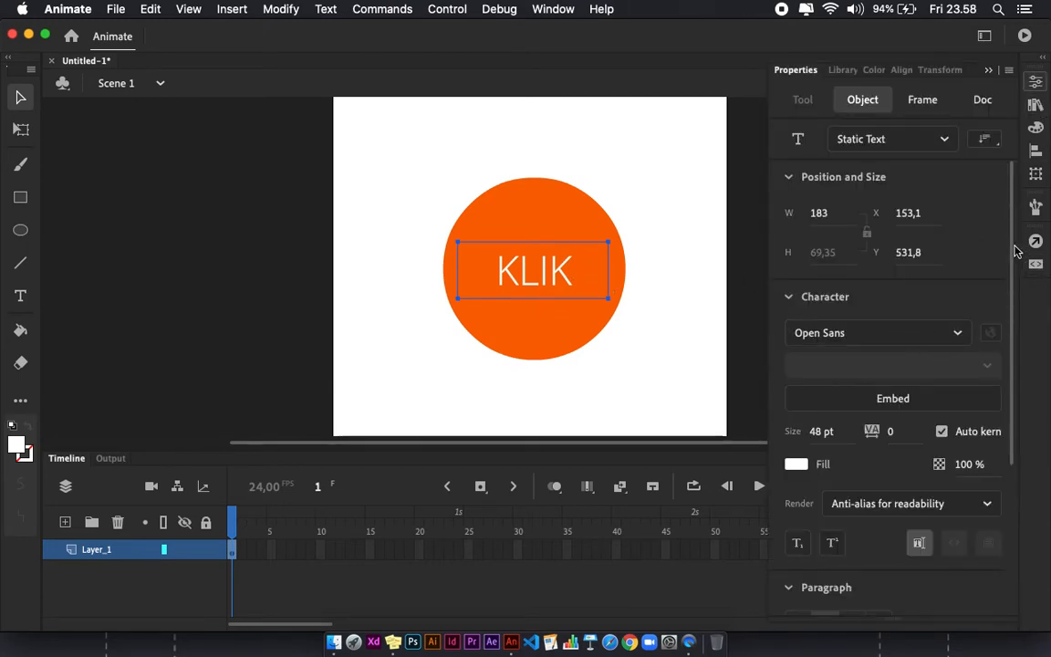
scroll(1008, 274, "down", 2)
left_click(875, 274)
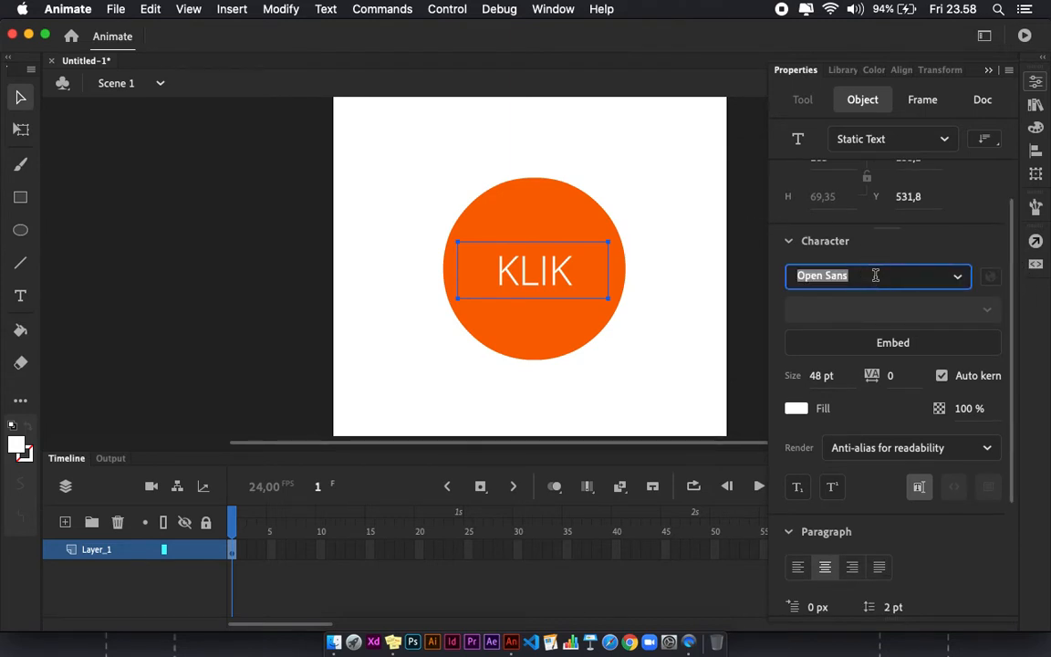
left_click(956, 280)
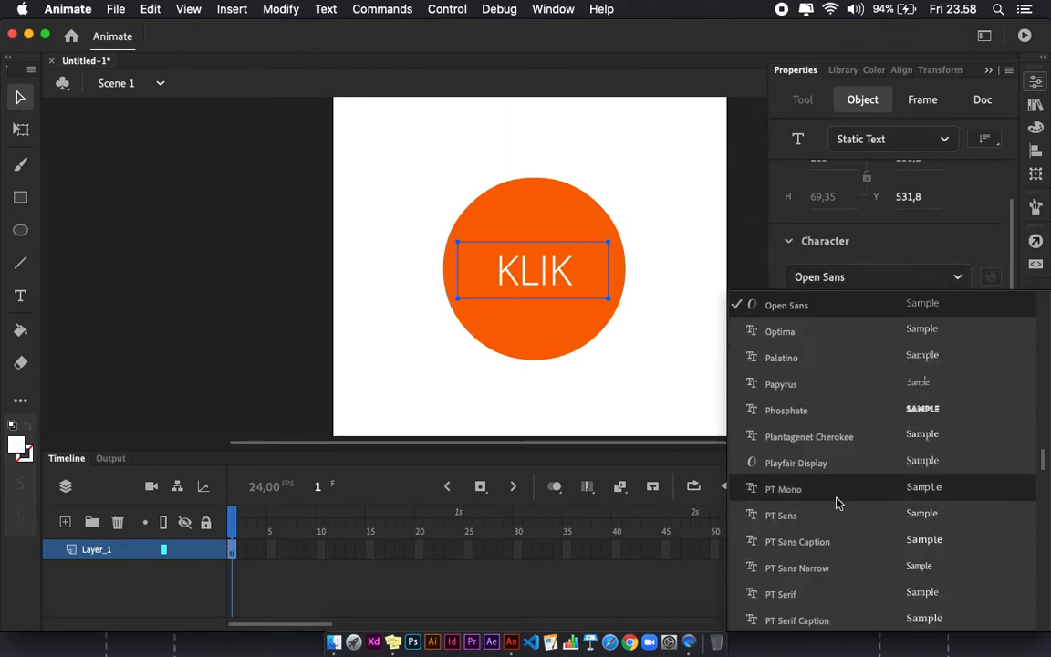
left_click(940, 266)
left_click(959, 335)
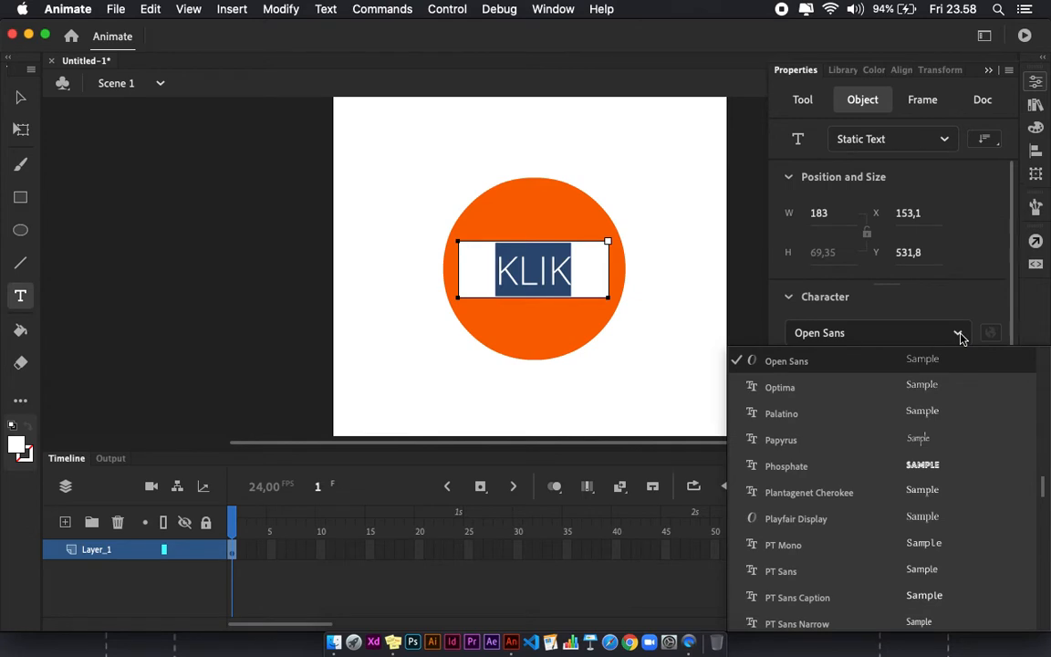
key("g")
scroll(793, 472, "down", 10)
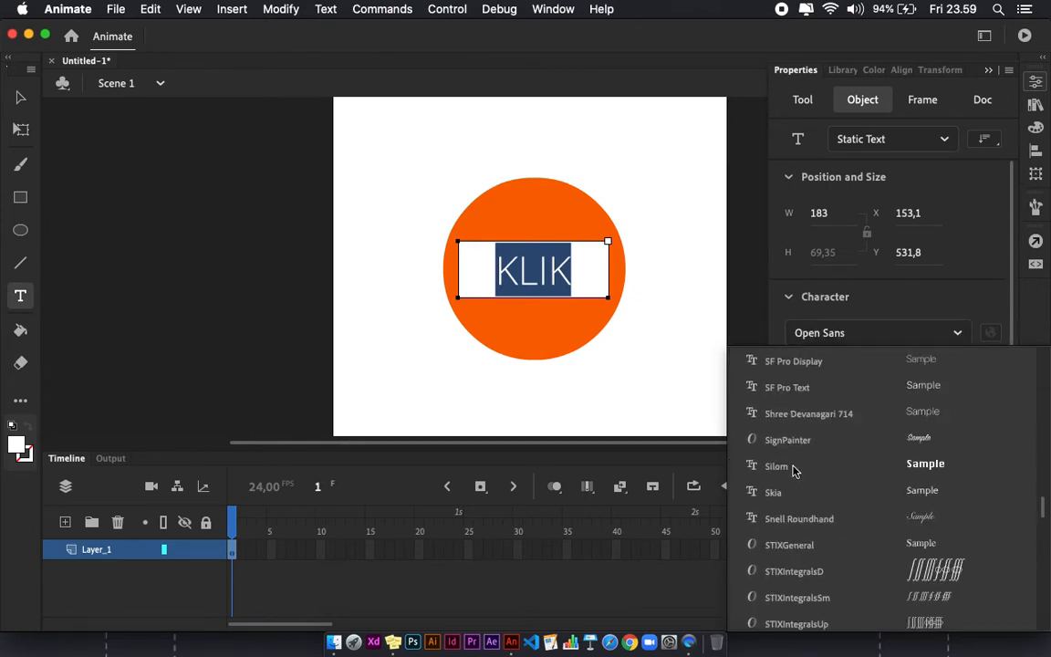
scroll(796, 490, "down", 7)
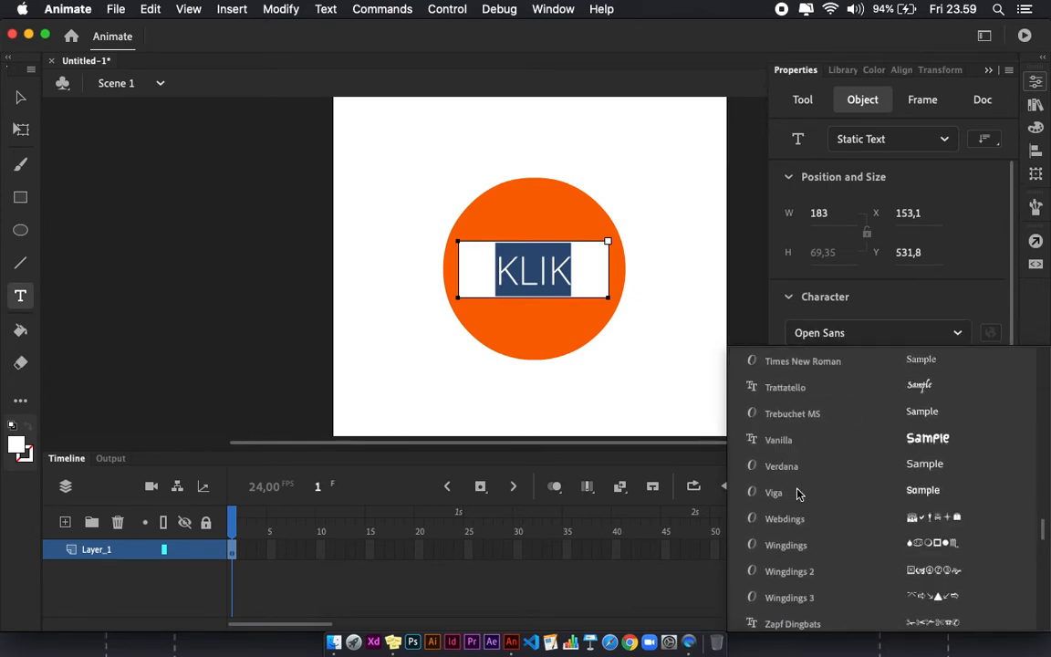
left_click(804, 490)
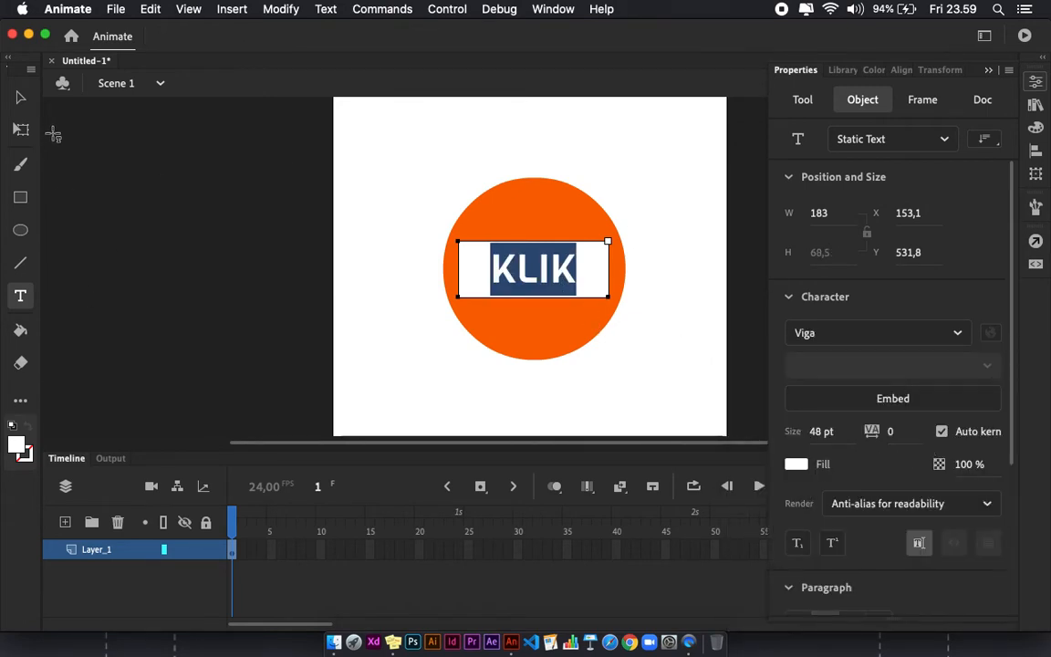
Select the circle and text together and convert them into a Button symbol named Btn_Klik
left_click(21, 99)
left_click(155, 247)
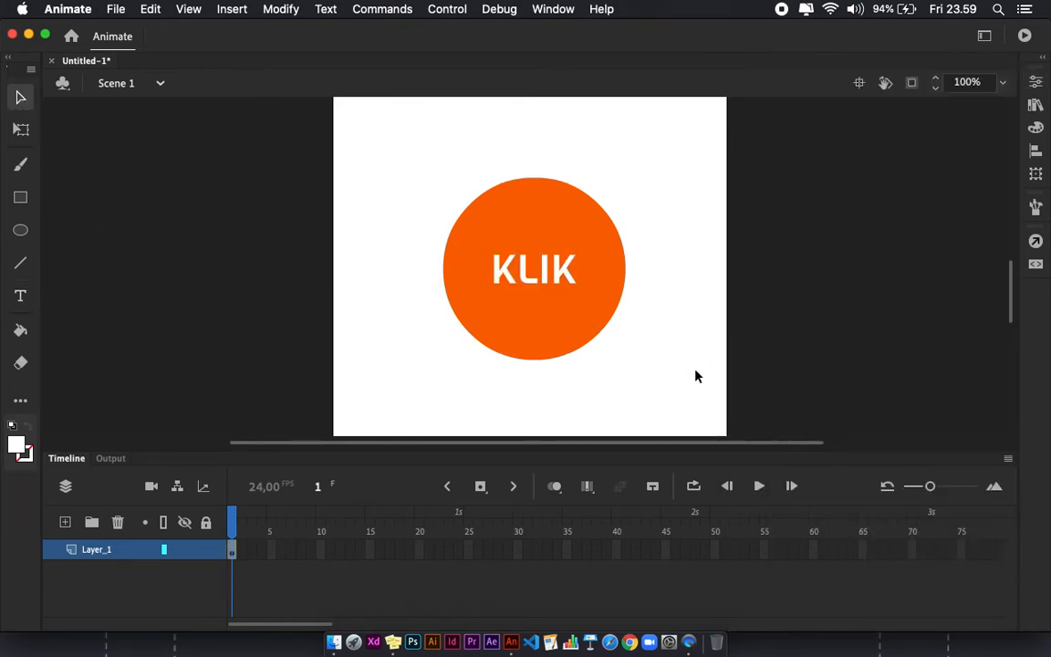
left_click_drag(649, 378, 321, 123)
left_click(412, 214)
mouse_move(667, 396)
left_mouse_down()
mouse_move(354, 157)
mouse_move(493, 251)
mouse_move(662, 396)
left_mouse_up()
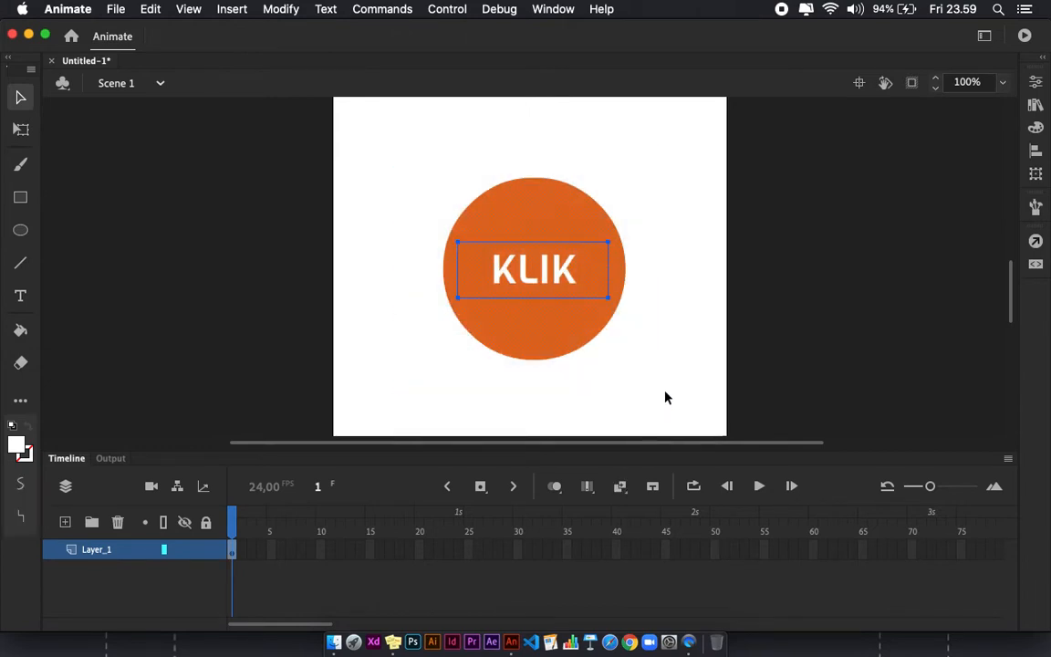
left_click(282, 11)
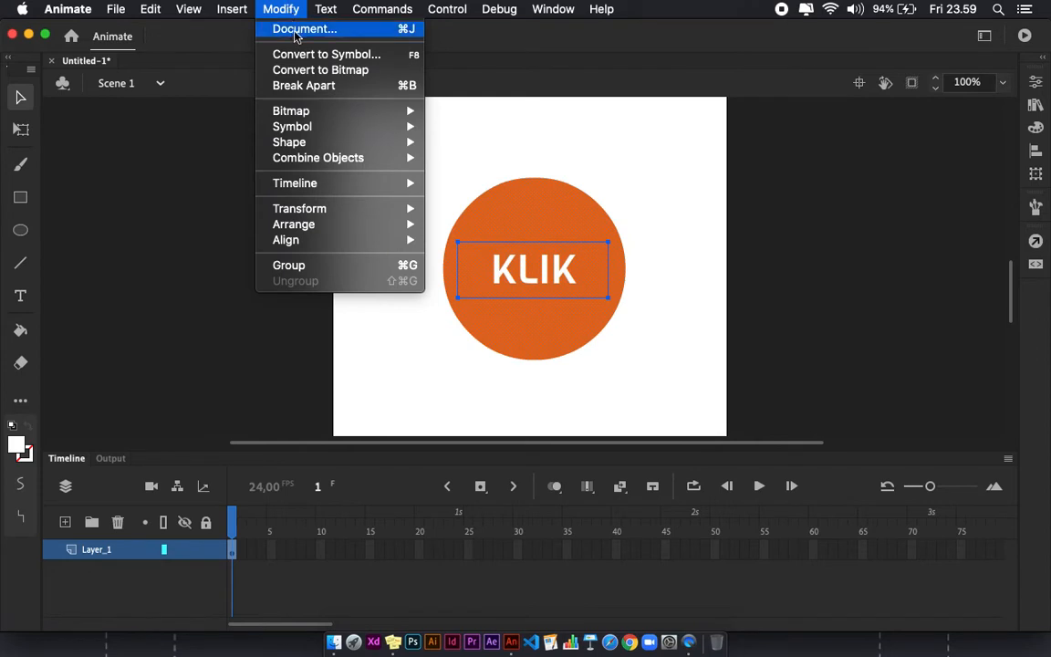
left_click(339, 57)
left_click_drag(479, 162, 516, 170)
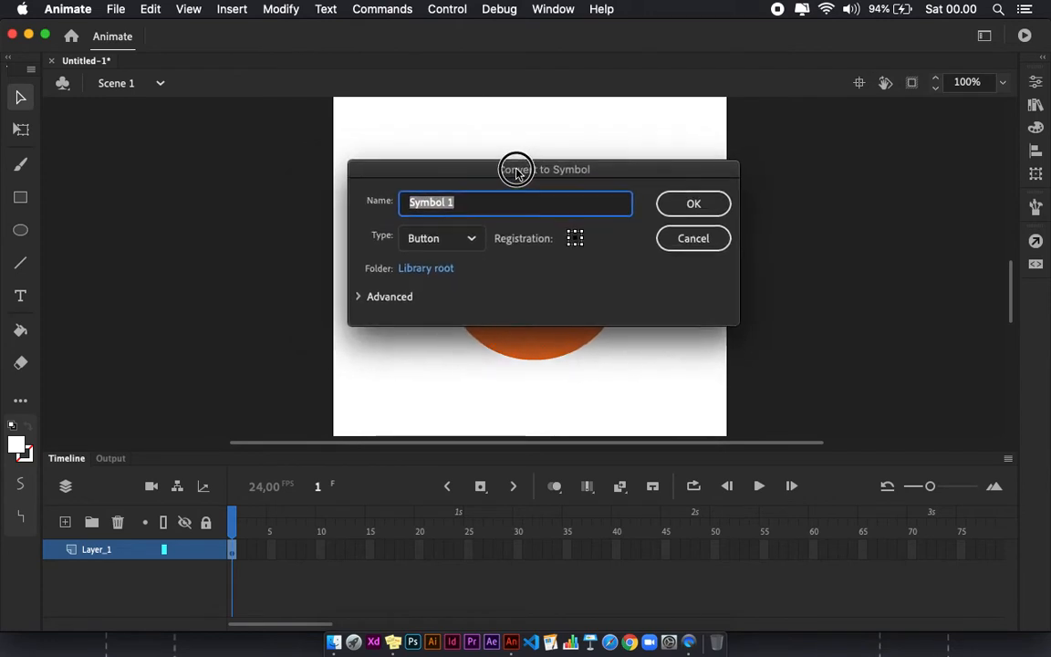
type("Btn_Klik")
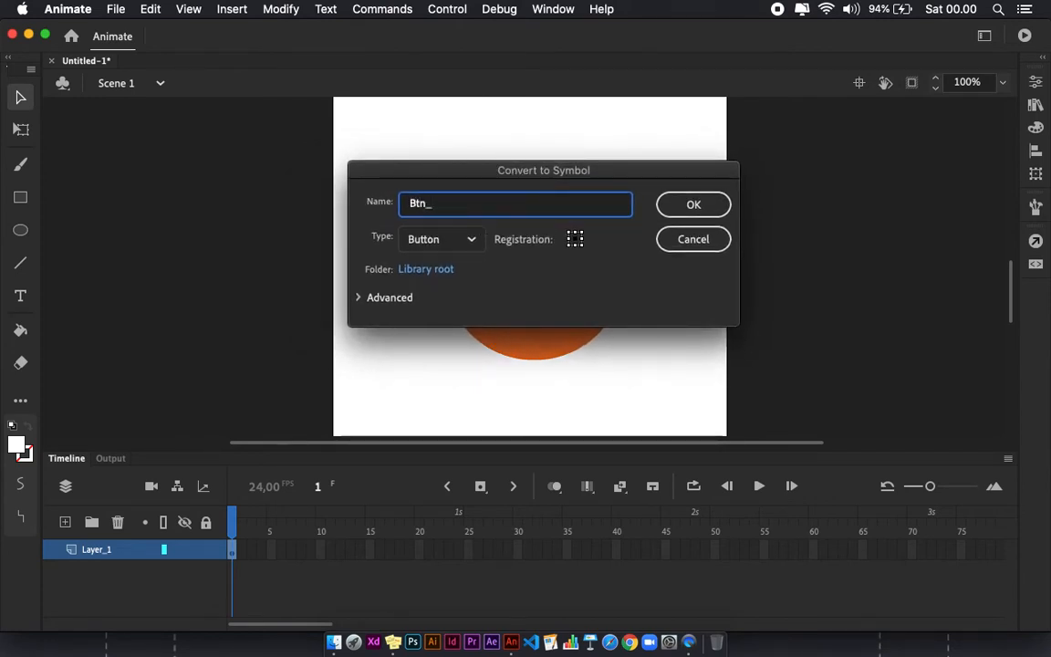
left_click(458, 239)
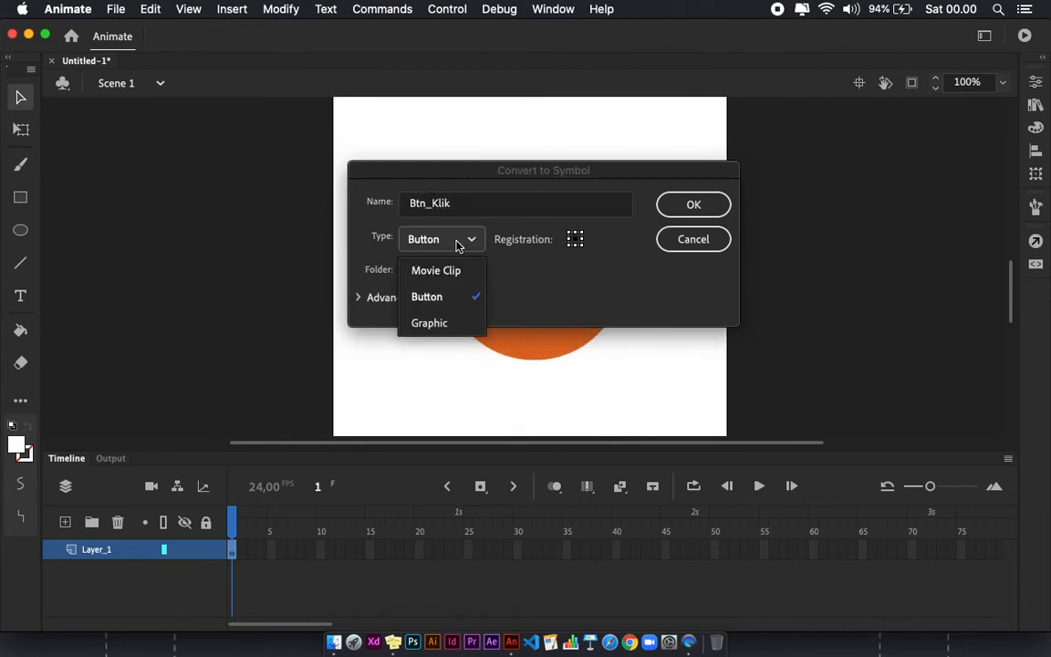
left_click(439, 297)
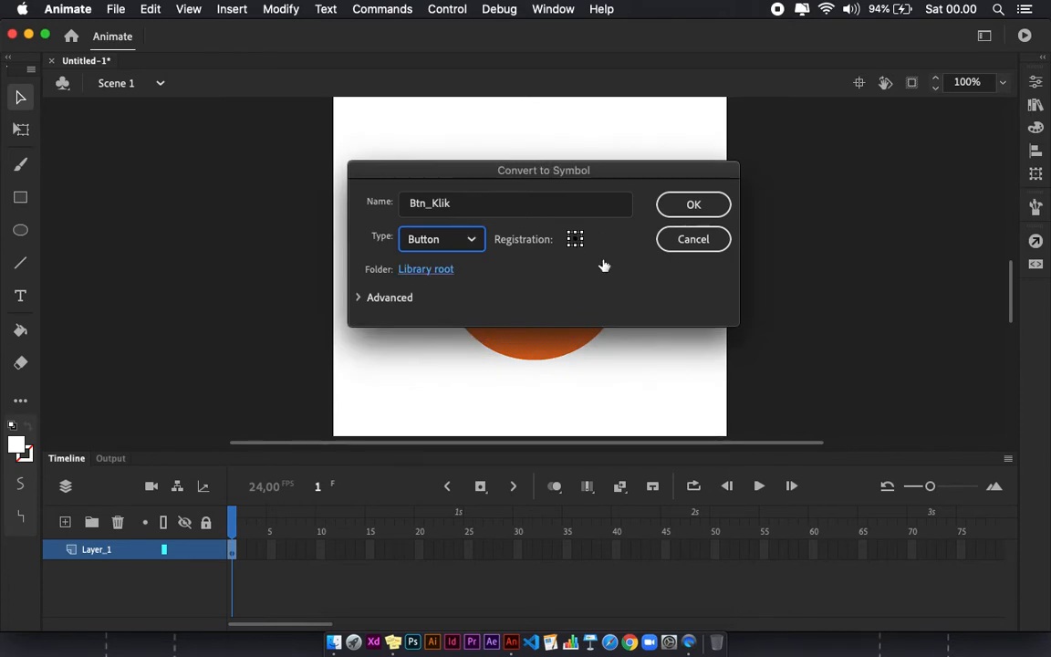
left_click(693, 205)
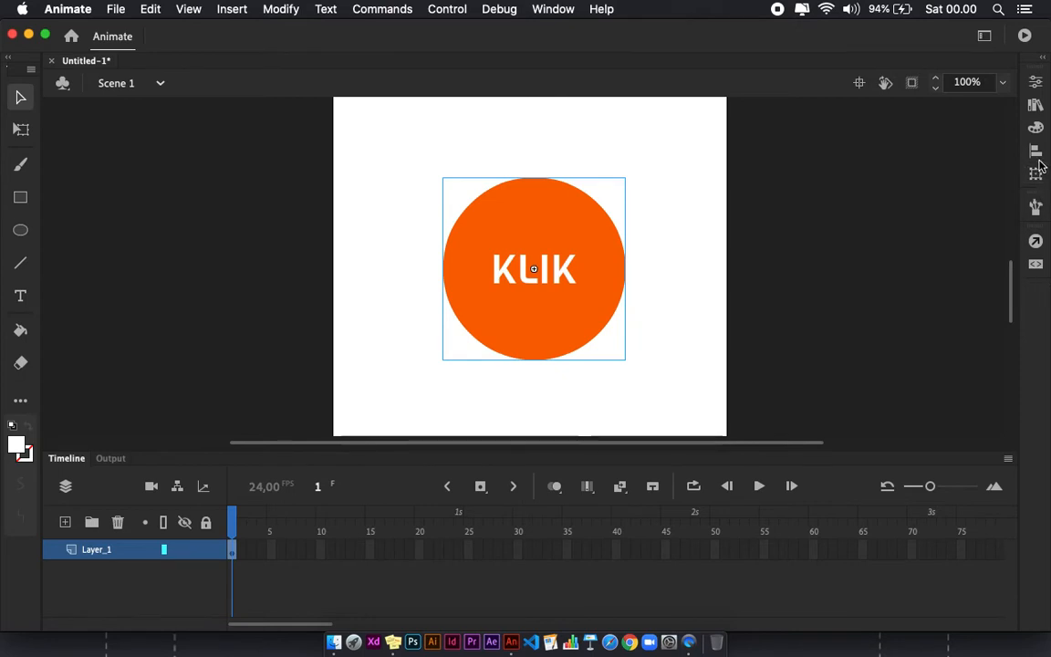
Check Btn_Klik in the Library, then open the button symbol for editing on the stage
left_click(1035, 106)
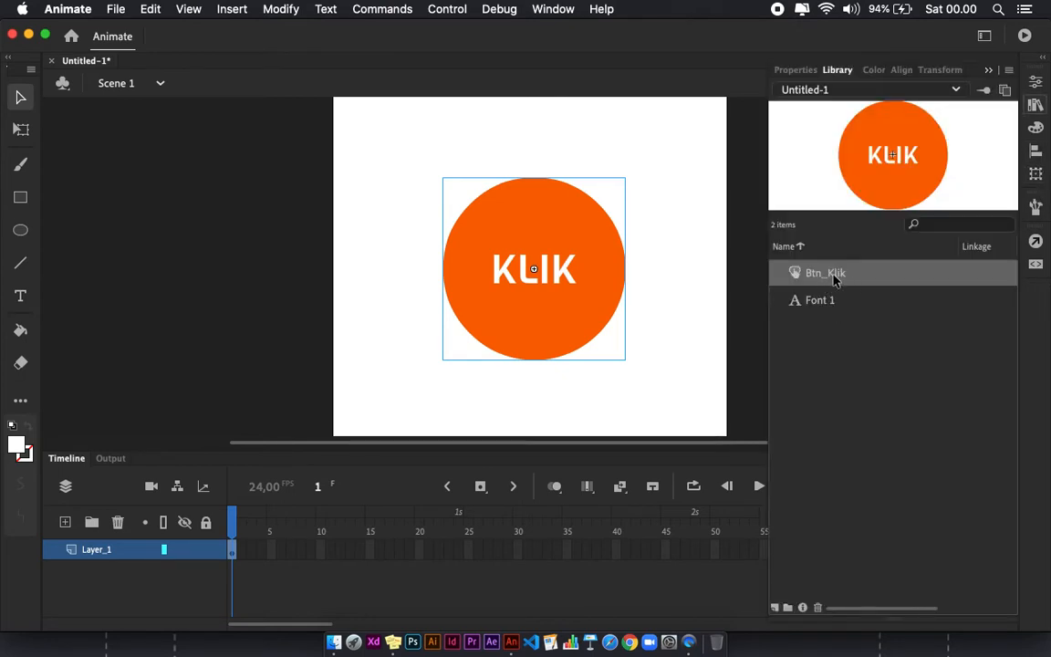
left_click(609, 328)
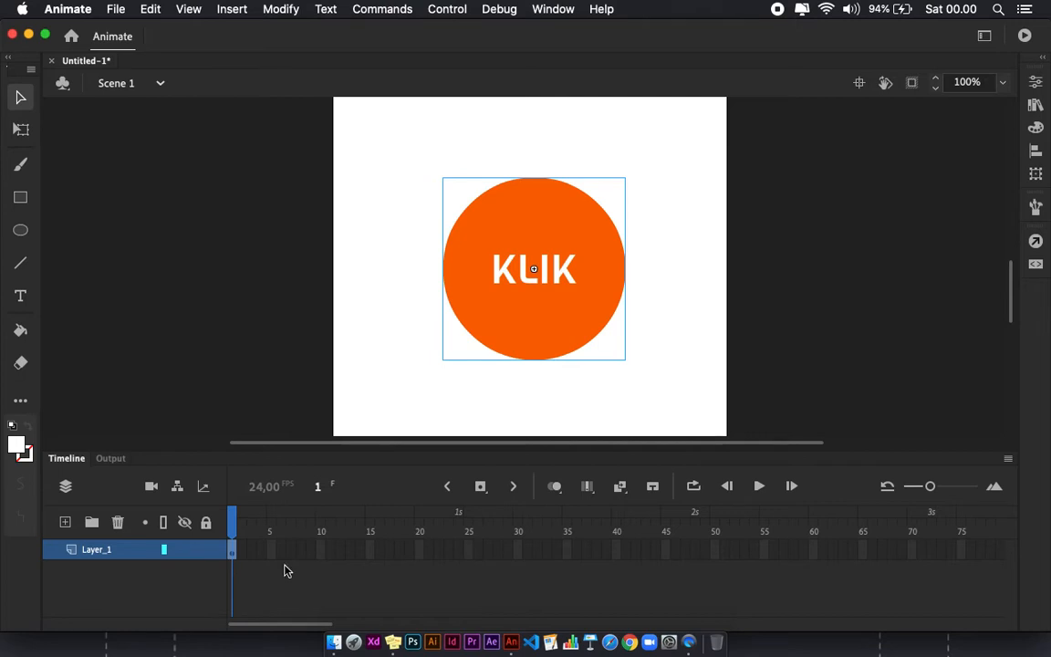
double_click(528, 235)
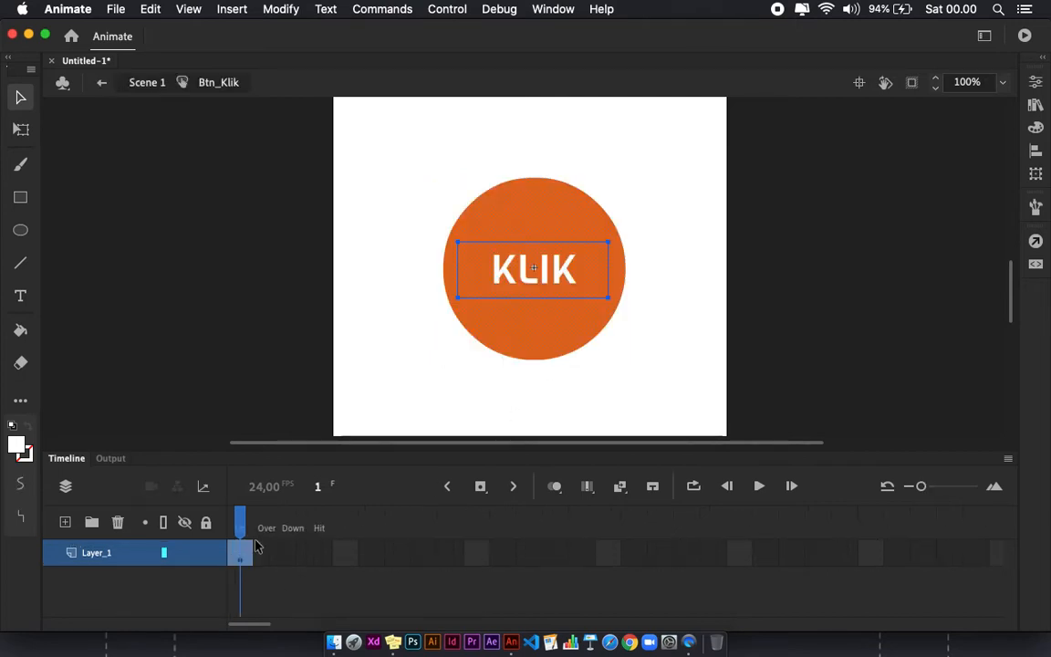